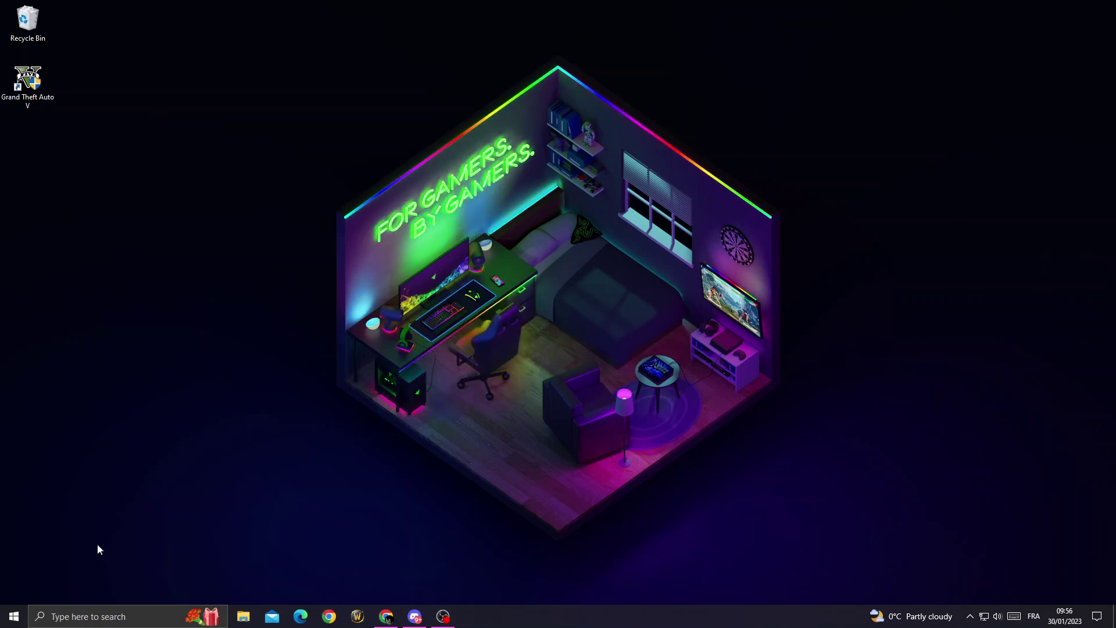
- Go to Settings > Update & Security to view the pending Defender security intelligence update
{"action": "left_click", "coordinate": [14, 616]}
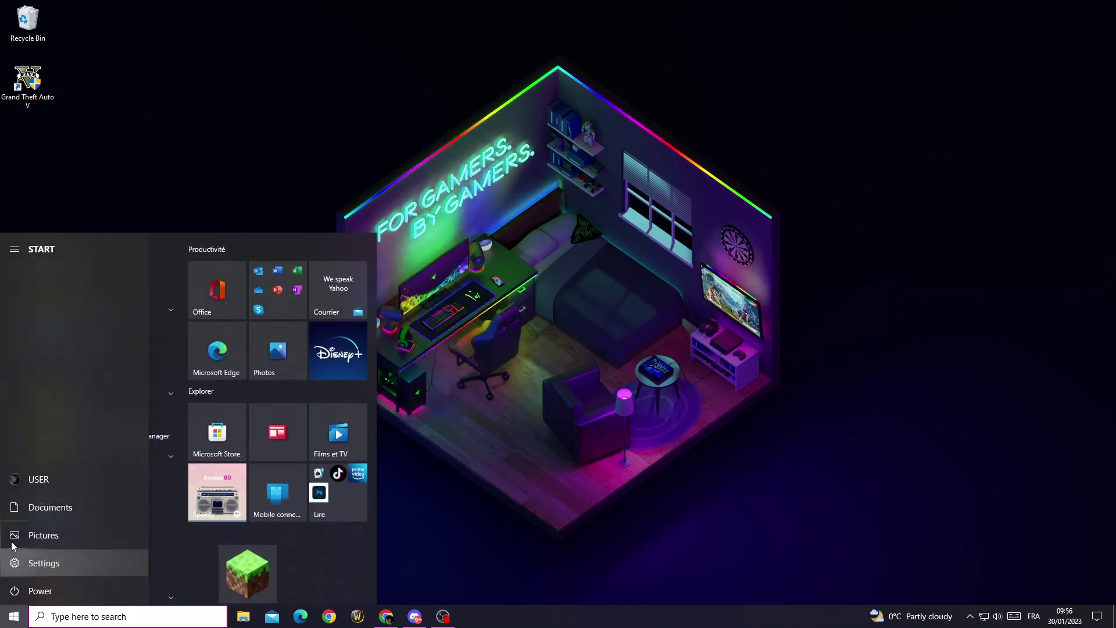
{"action": "left_click", "coordinate": [34, 563]}
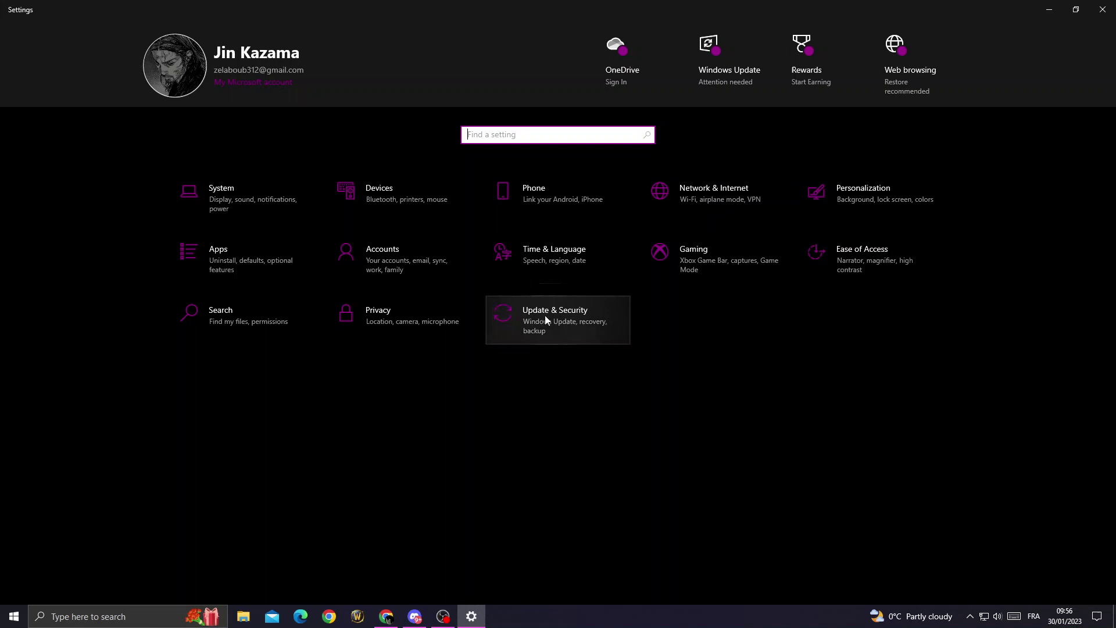
{"action": "left_click", "coordinate": [545, 318]}
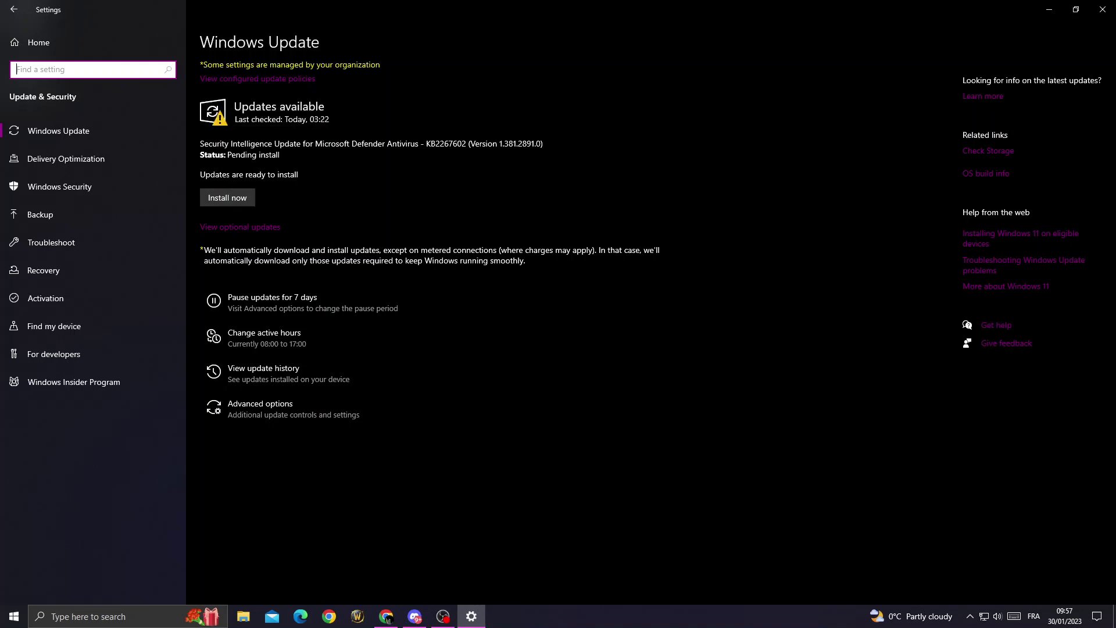
- Install the Defender security intelligence update and go back to the Settings home page
{"action": "left_click", "coordinate": [247, 201]}
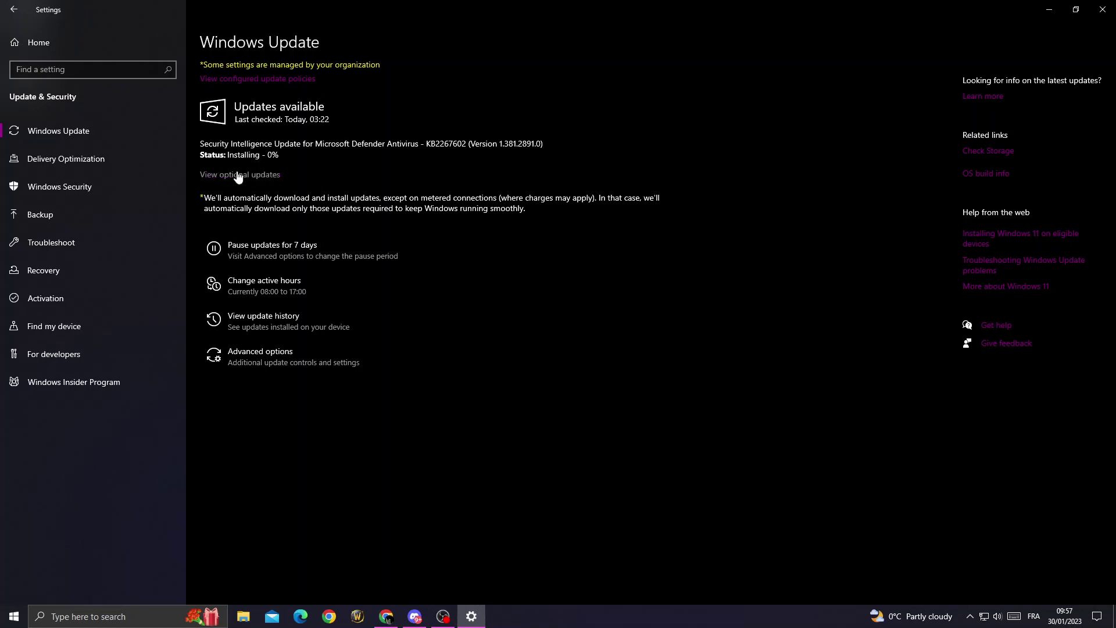
{"action": "left_click", "coordinate": [13, 9]}
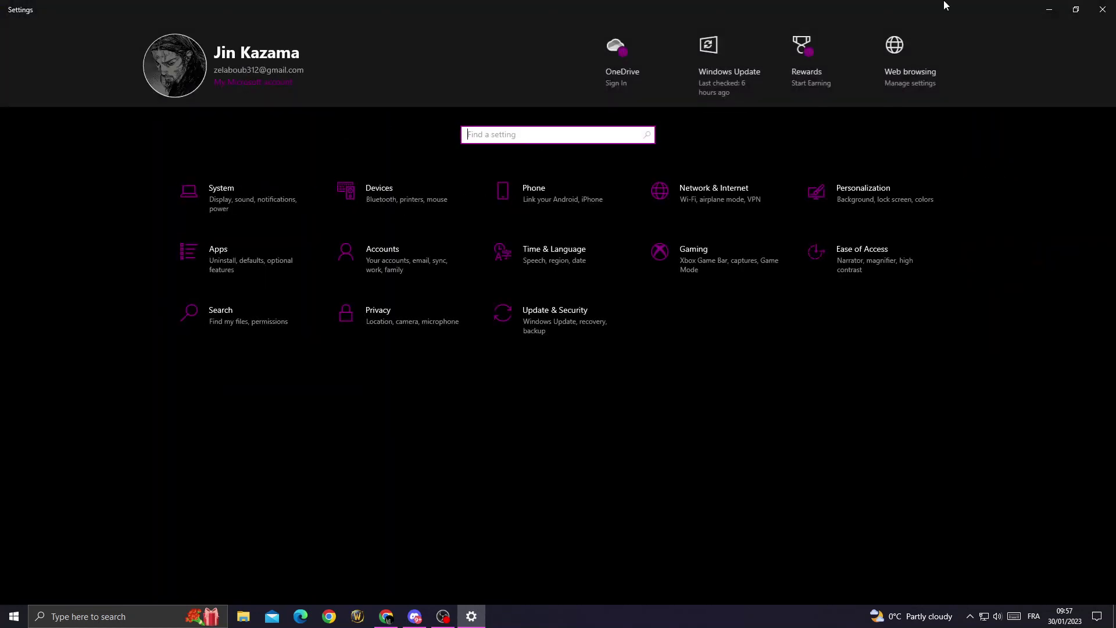
- Close Settings and show the hidden system tray icons on the desktop
{"action": "left_click", "coordinate": [1102, 9]}
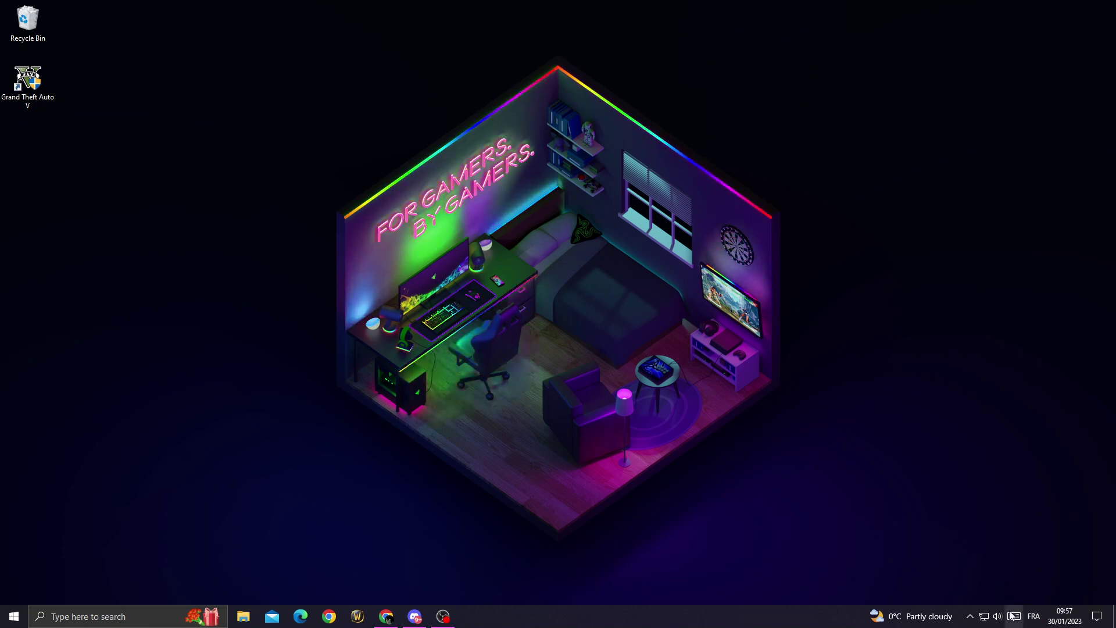
{"action": "left_click", "coordinate": [969, 616]}
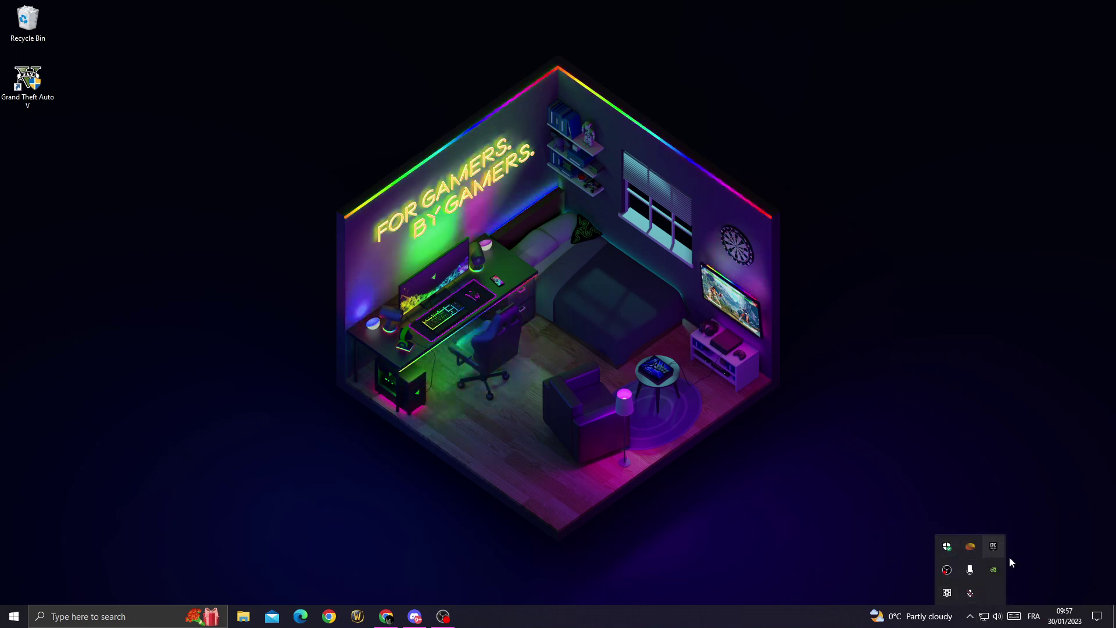